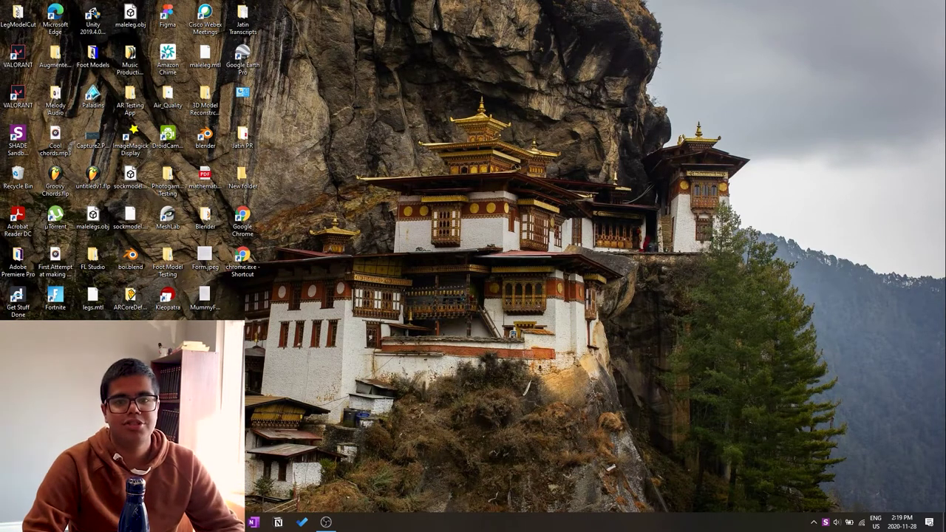
Open Google Chrome in a maximized window and go to shadesandbox.com
{"action": "key", "text": "super+4"}
{"action": "left_click_drag", "start_coordinate": [369, 205], "coordinate": [300, 42]}
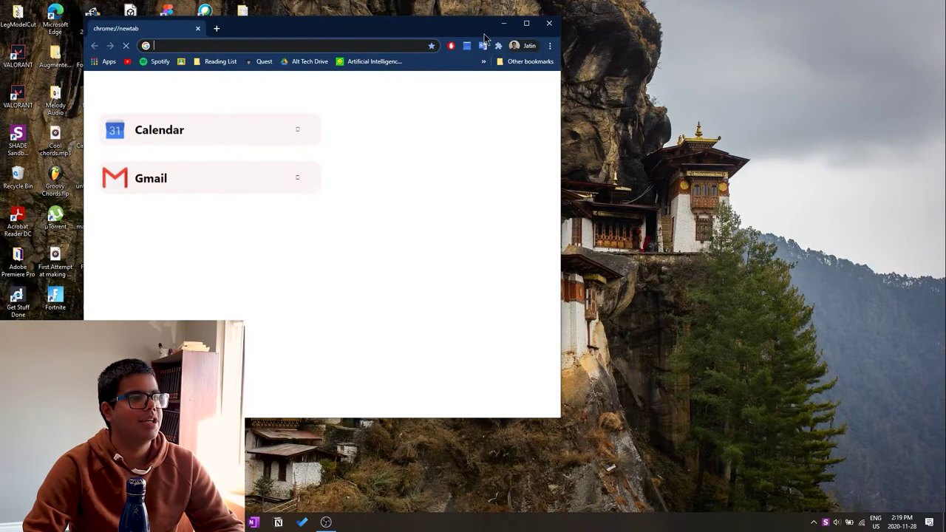
{"action": "key", "text": "super+Up"}
{"action": "type", "text": "shadesandbox.com"}
{"action": "key", "text": "Return"}
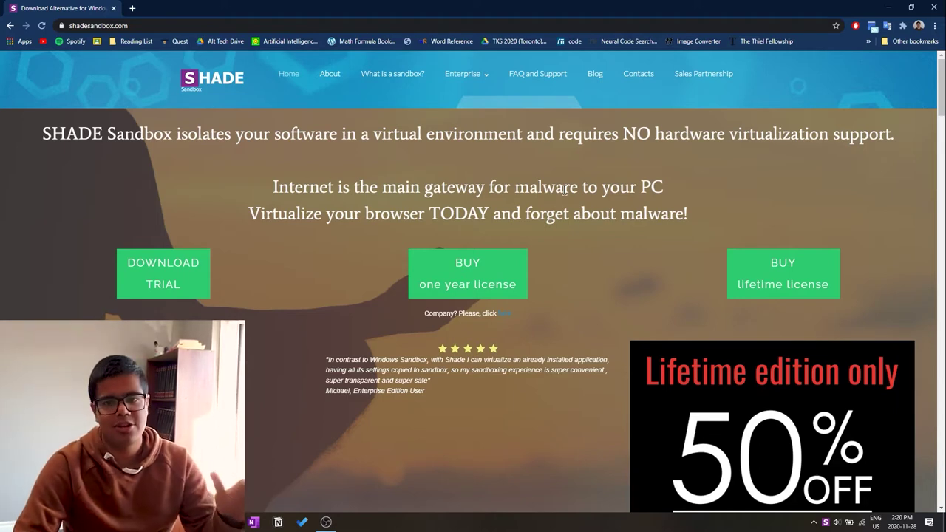
Request the SHADE Sandbox trial download and start it manually from the download page
{"action": "left_click", "coordinate": [168, 279]}
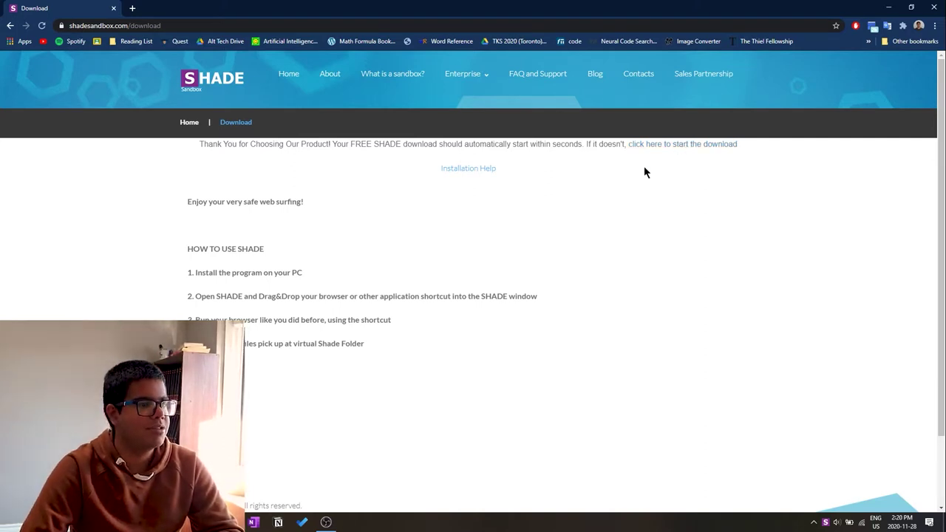
{"action": "left_click_drag", "start_coordinate": [583, 145], "coordinate": [611, 145]}
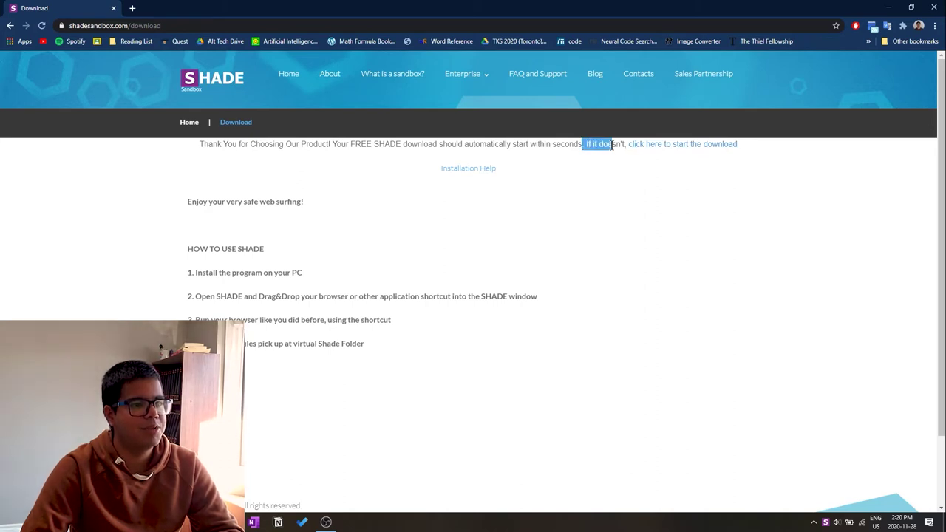
{"action": "left_click", "coordinate": [653, 152]}
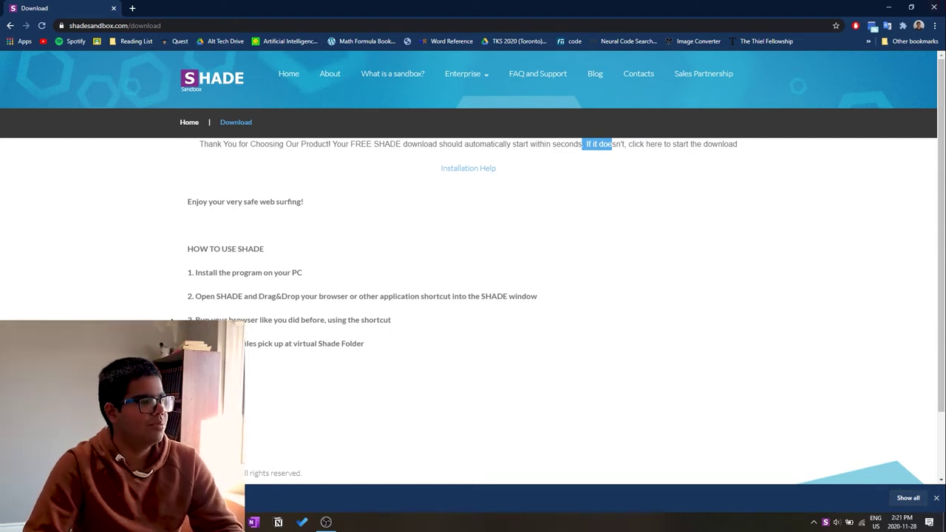
Cancel the running esc_setup (1).exe download and close the browser
{"action": "left_click", "coordinate": [934, 6]}
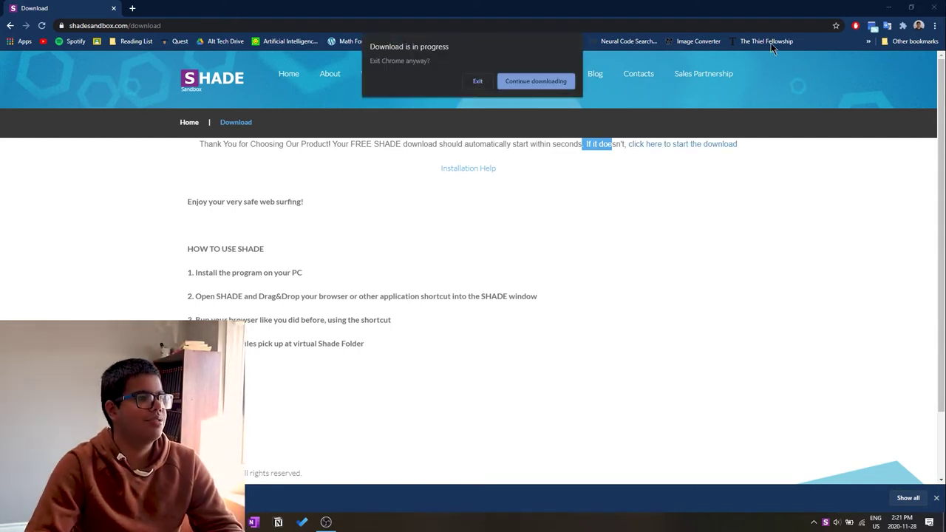
{"action": "left_click", "coordinate": [512, 83]}
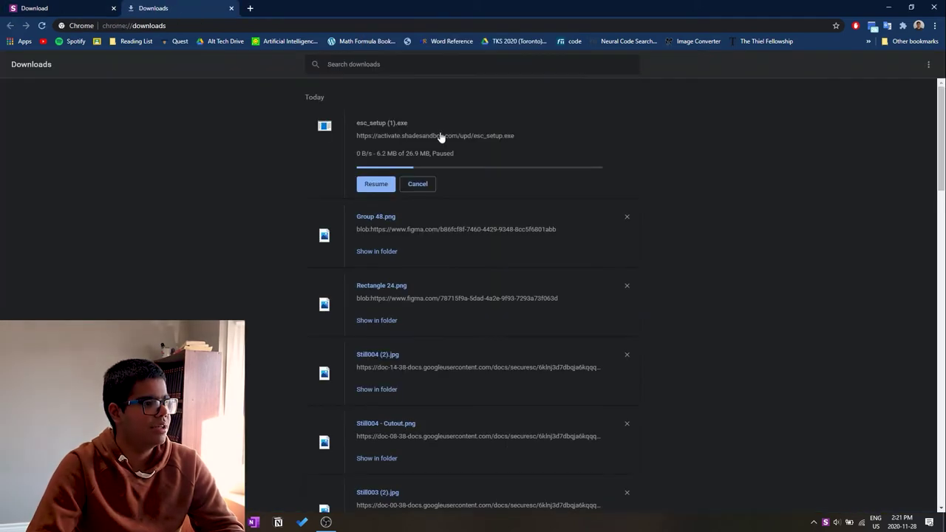
{"action": "left_click", "coordinate": [400, 185]}
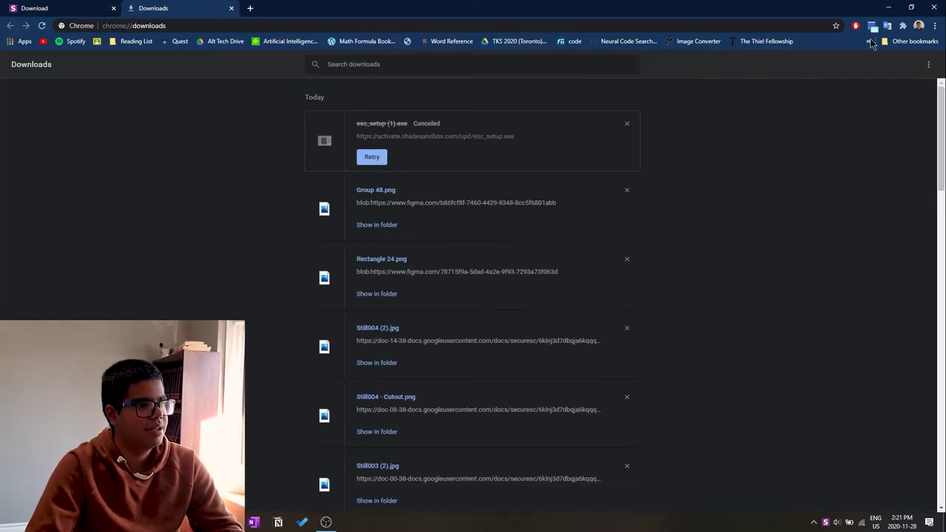
{"action": "left_click", "coordinate": [934, 6]}
Search for "shade" on the computer and launch the SHADE Sandbox application
{"action": "key", "text": "super"}
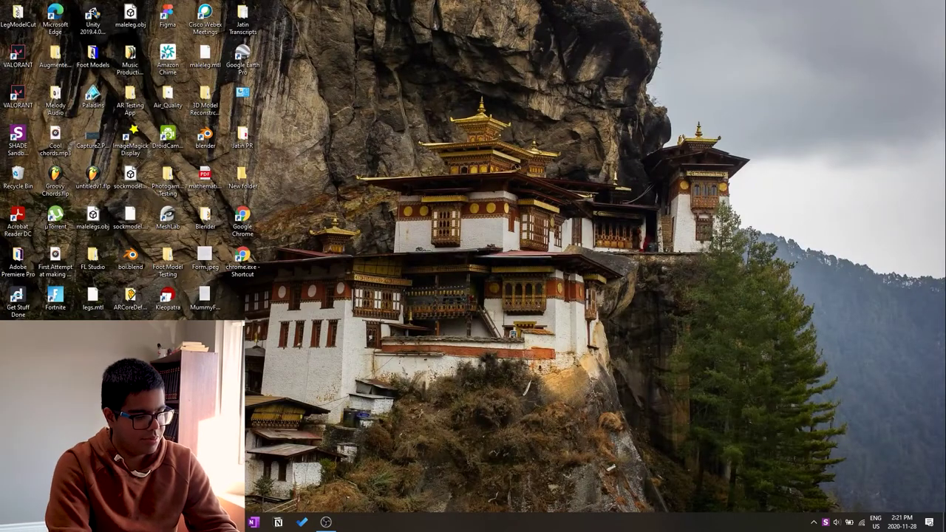
{"action": "type", "text": "shade"}
{"action": "key", "text": "Return"}
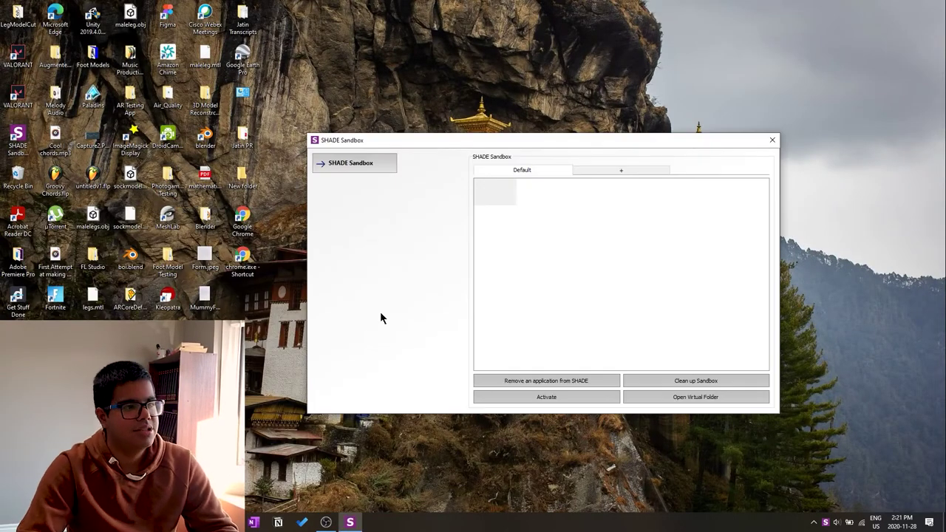
Move the SHADE Sandbox window clear of the desktop shortcuts and add Google Chrome to the Default sandbox
{"action": "left_click_drag", "start_coordinate": [375, 133], "coordinate": [326, 101]}
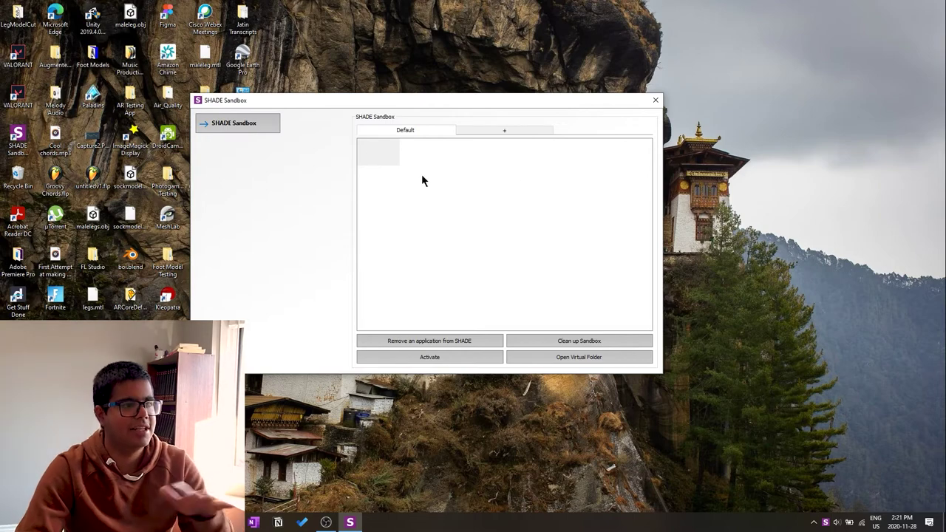
{"action": "left_click_drag", "start_coordinate": [402, 101], "coordinate": [548, 87]}
{"action": "left_click", "coordinate": [241, 221]}
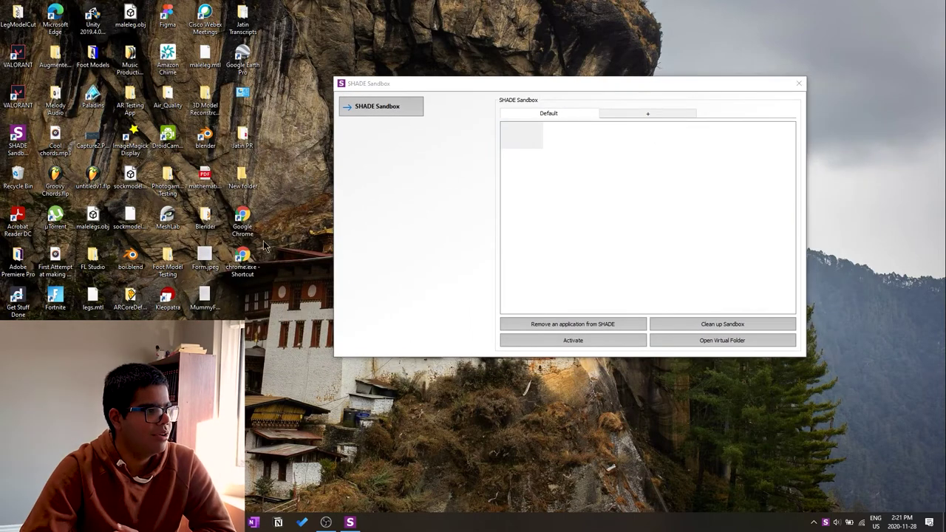
{"action": "left_click_drag", "start_coordinate": [241, 222], "coordinate": [555, 165]}
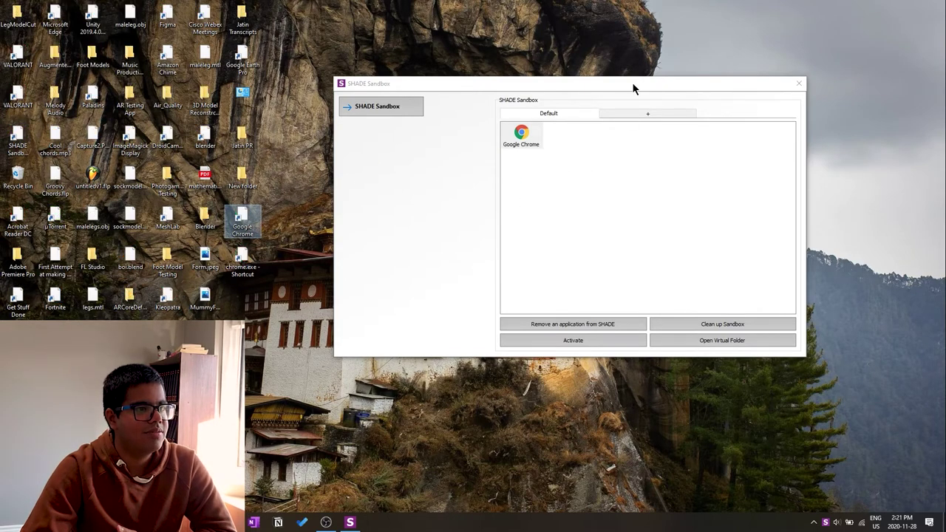
Launch Google Chrome from the Default sandbox and maximize its window
{"action": "left_click_drag", "start_coordinate": [632, 82], "coordinate": [566, 83]}
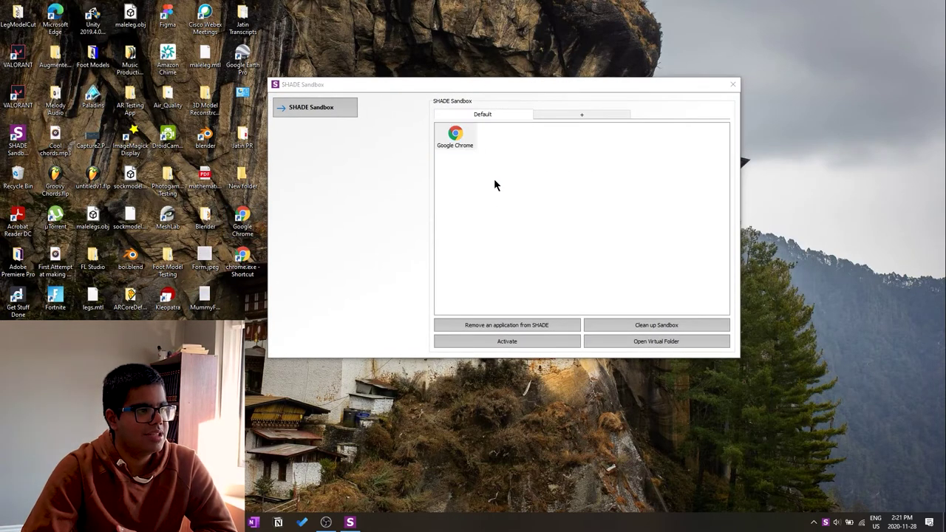
{"action": "double_click", "coordinate": [456, 139]}
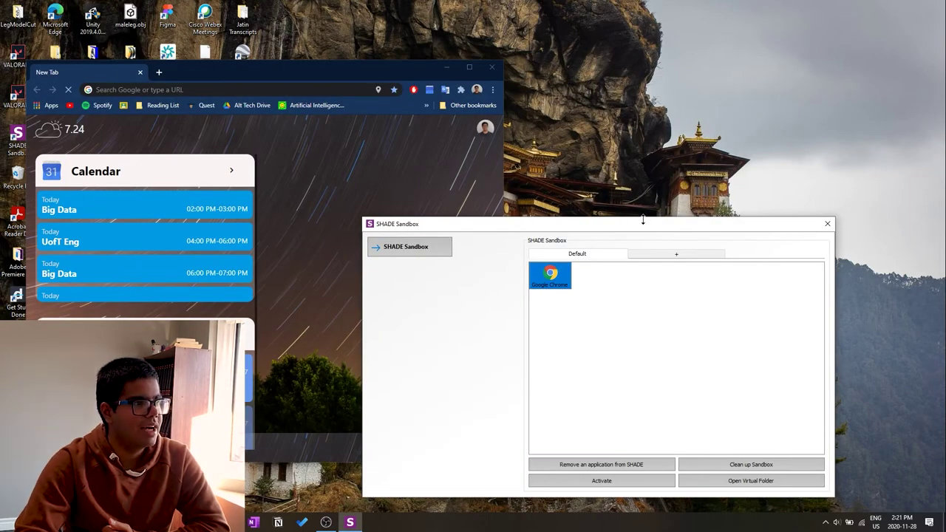
{"action": "left_click_drag", "start_coordinate": [290, 78], "coordinate": [452, 63]}
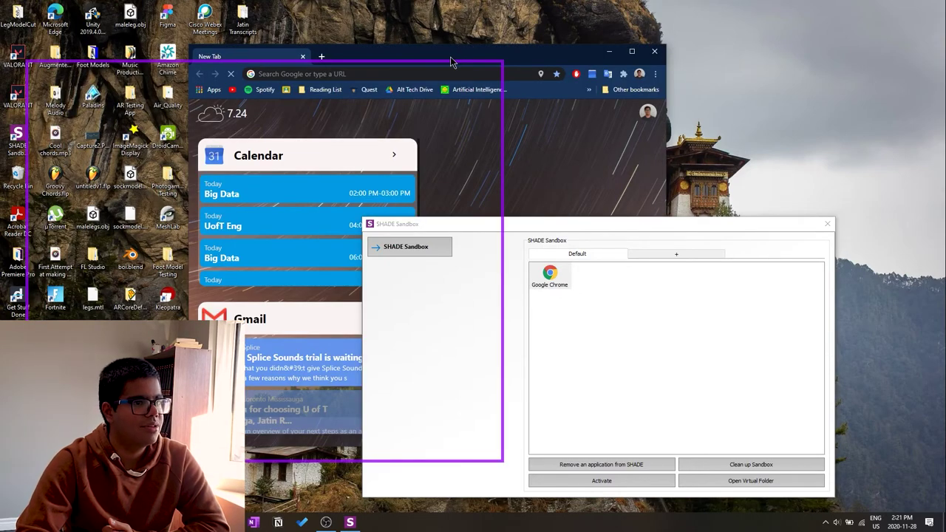
{"action": "double_click", "coordinate": [451, 60]}
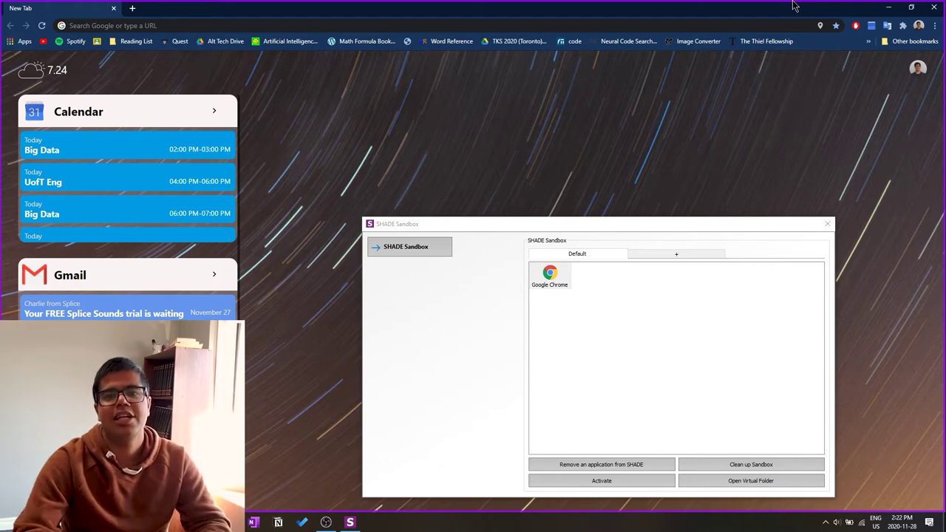
Go to google.com in the sandboxed browser
{"action": "left_click", "coordinate": [251, 20]}
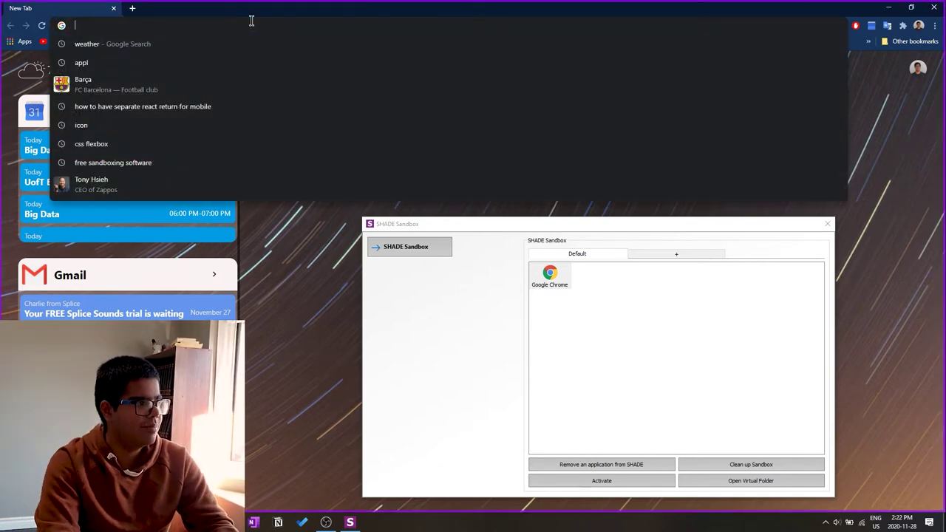
{"action": "type", "text": "google.com"}
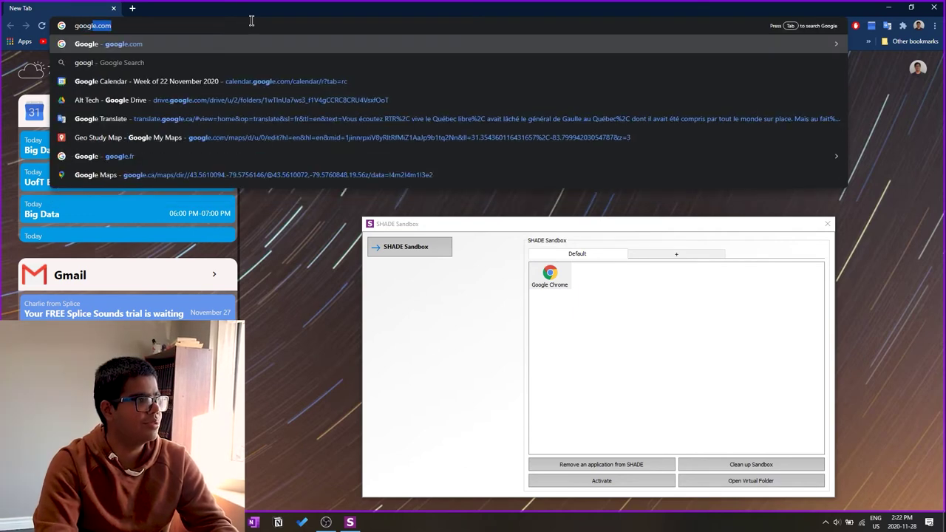
{"action": "key", "text": "Return"}
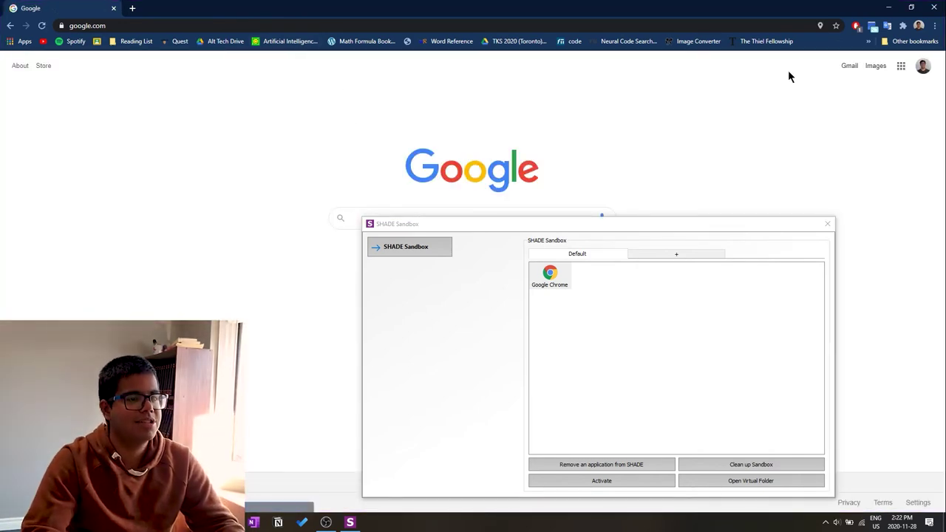
Open the sandbox's virtual folder and enter its C folder
{"action": "left_click_drag", "start_coordinate": [703, 225], "coordinate": [727, 146]}
{"action": "left_click", "coordinate": [765, 392]}
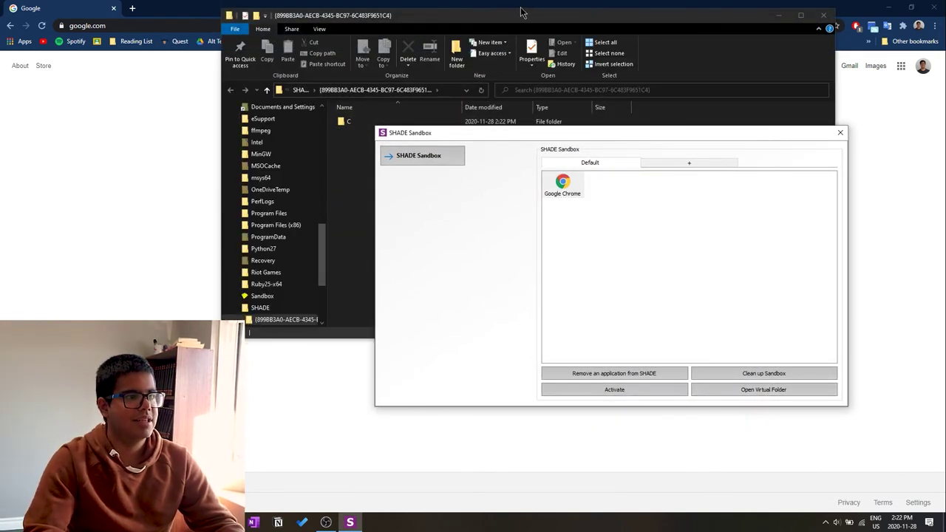
{"action": "left_click_drag", "start_coordinate": [517, 22], "coordinate": [325, 39]}
{"action": "left_click", "coordinate": [232, 143]}
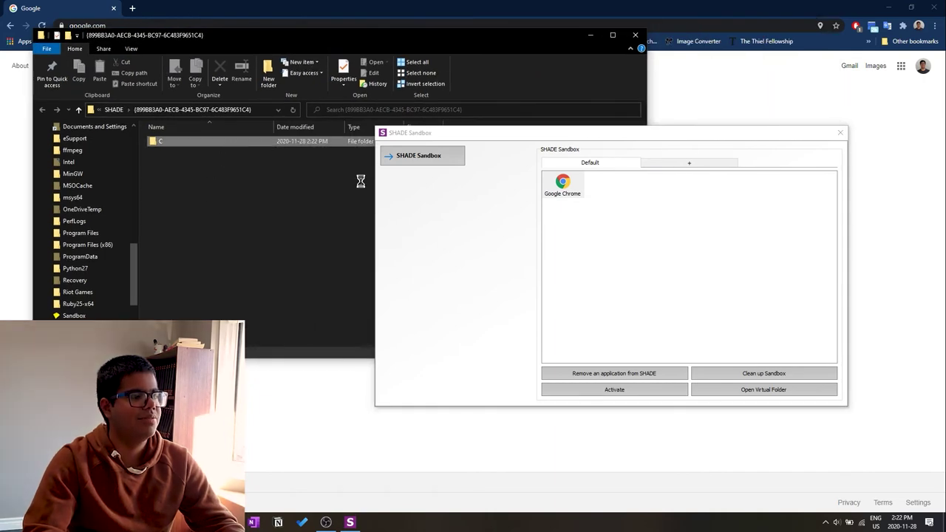
Return to the Google page, close the SHADE Sandbox window and access the program among the hidden background apps
{"action": "left_click", "coordinate": [459, 136]}
{"action": "left_click_drag", "start_coordinate": [459, 136], "coordinate": [437, 152]}
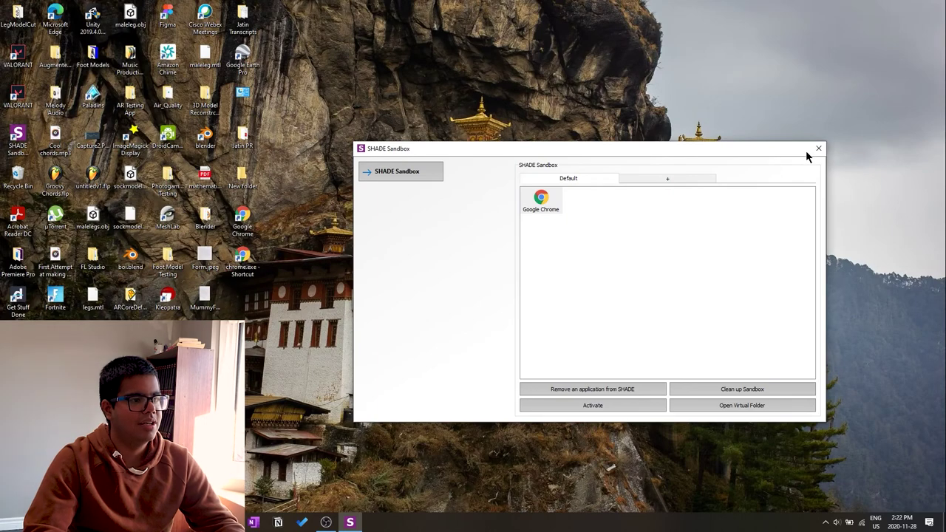
{"action": "key", "text": "alt+Tab"}
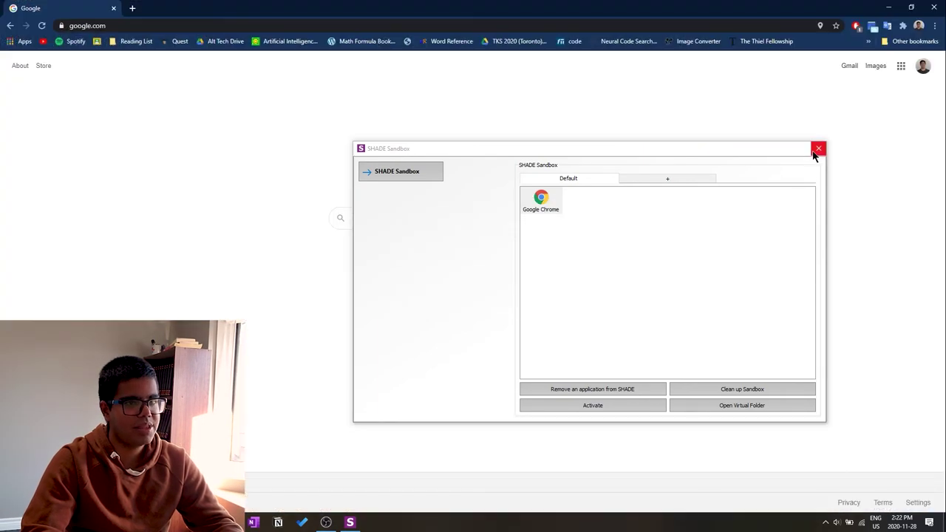
{"action": "left_click", "coordinate": [818, 149]}
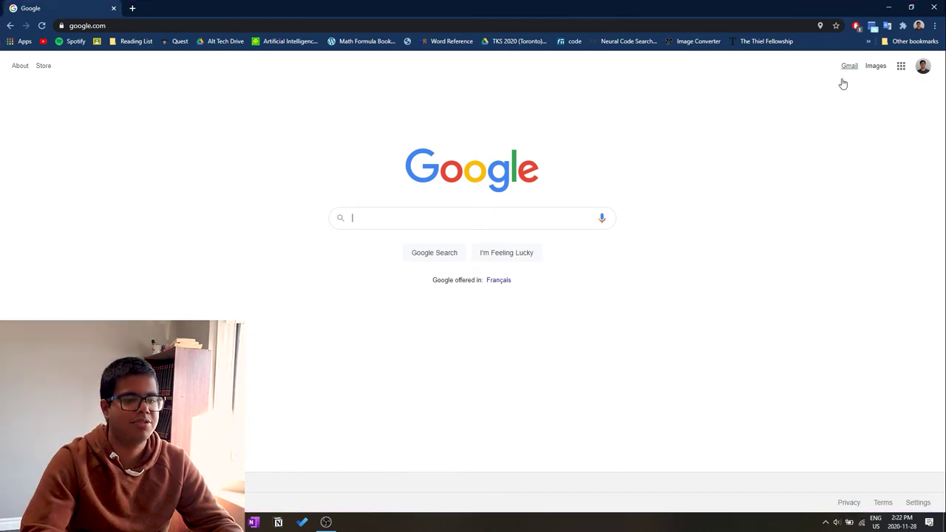
{"action": "left_click", "coordinate": [827, 522]}
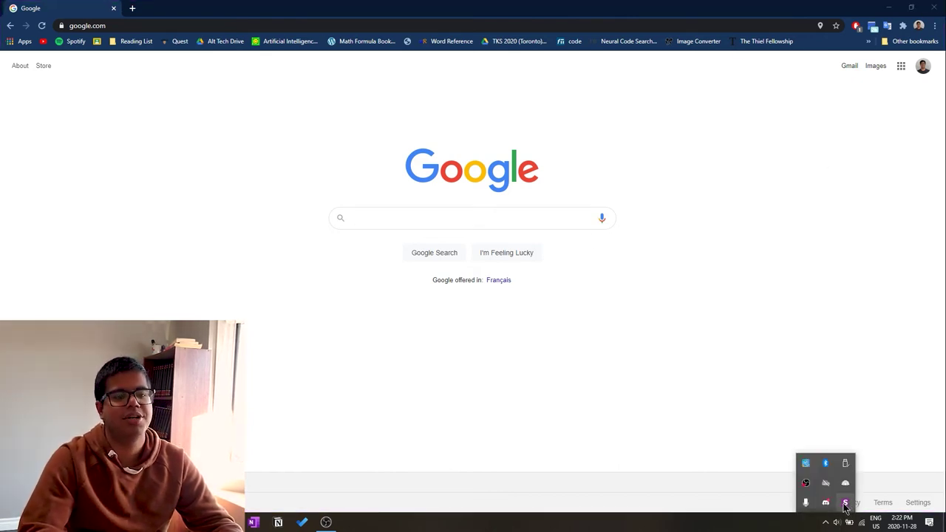
{"action": "left_click", "coordinate": [844, 504]}
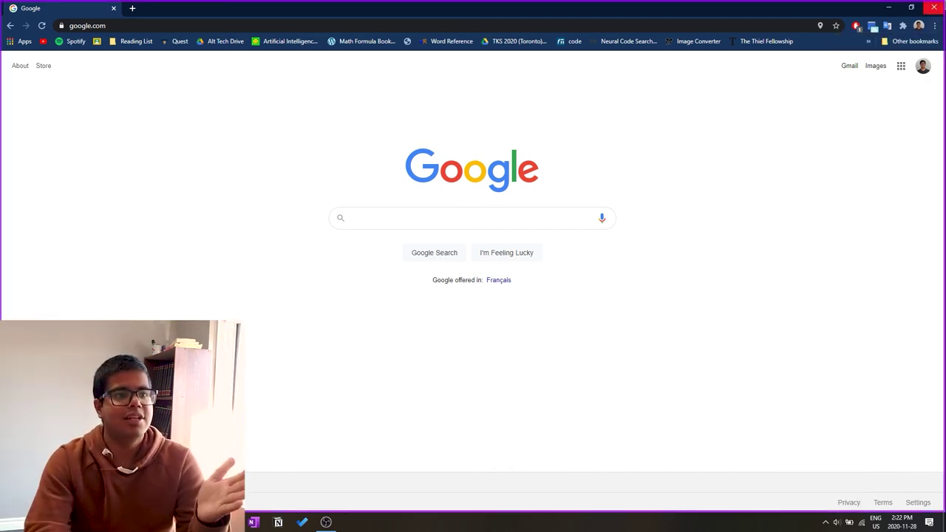
Minimize the sandboxed browser and look through the open windows
{"action": "left_click", "coordinate": [887, 9]}
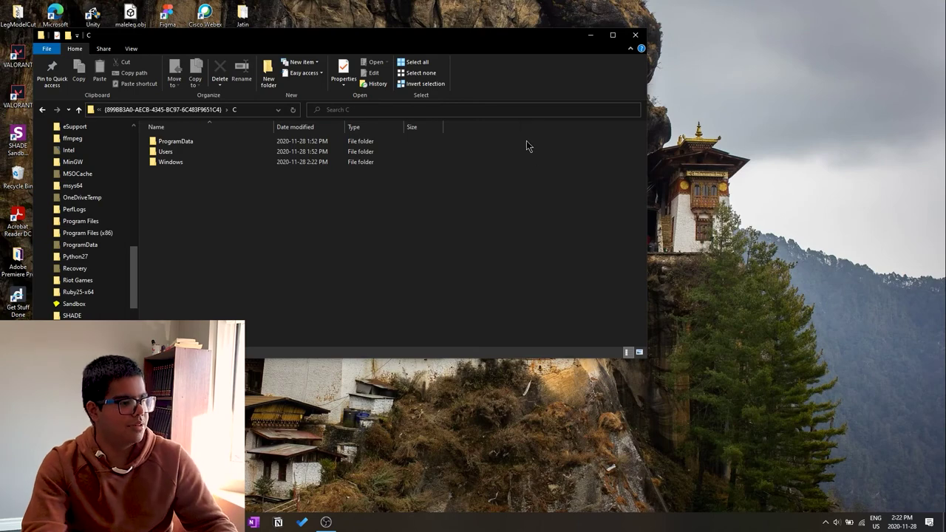
{"action": "key", "text": "alt+Tab"}
{"action": "key", "text": "alt+Tab"}
{"action": "key", "text": "alt+Tab"}
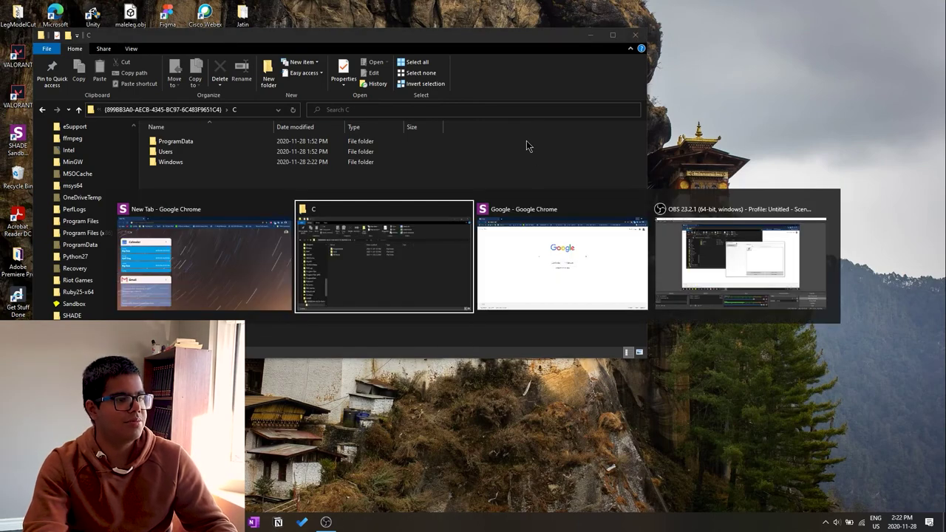